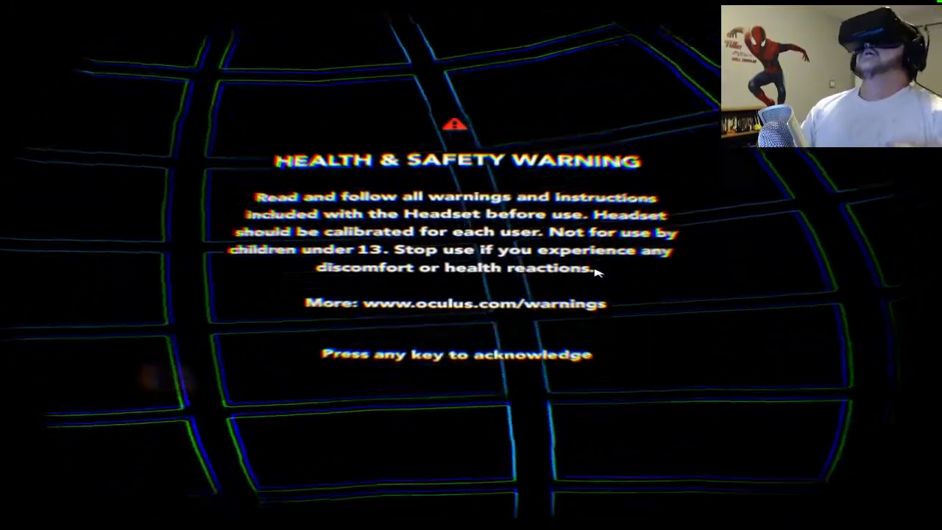
key(space)
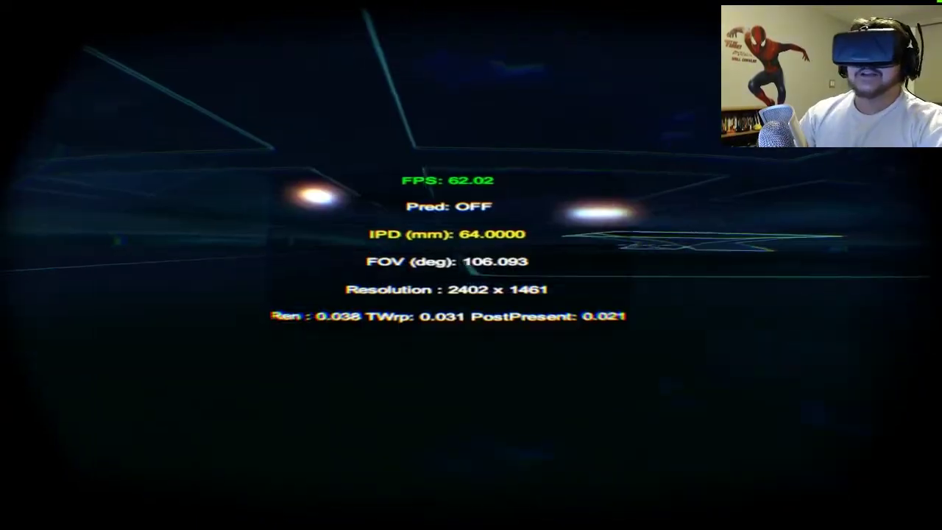
key(space)
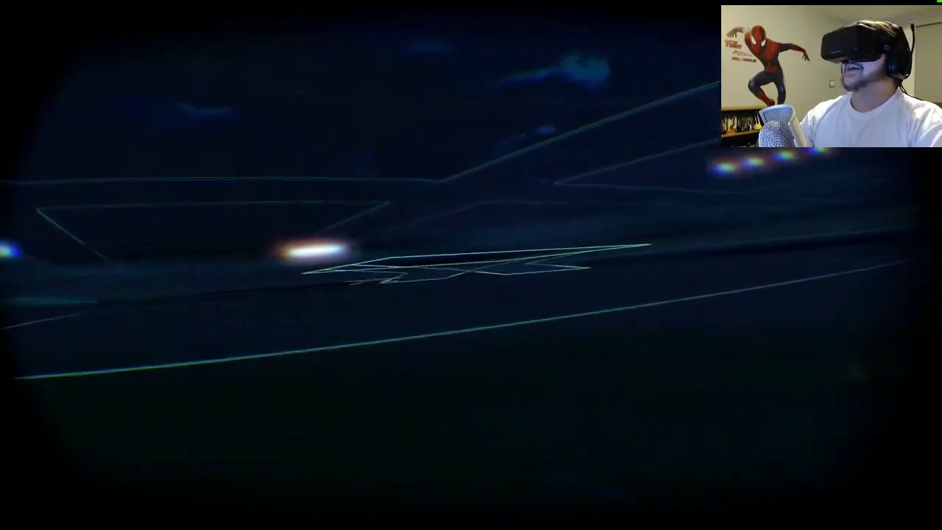